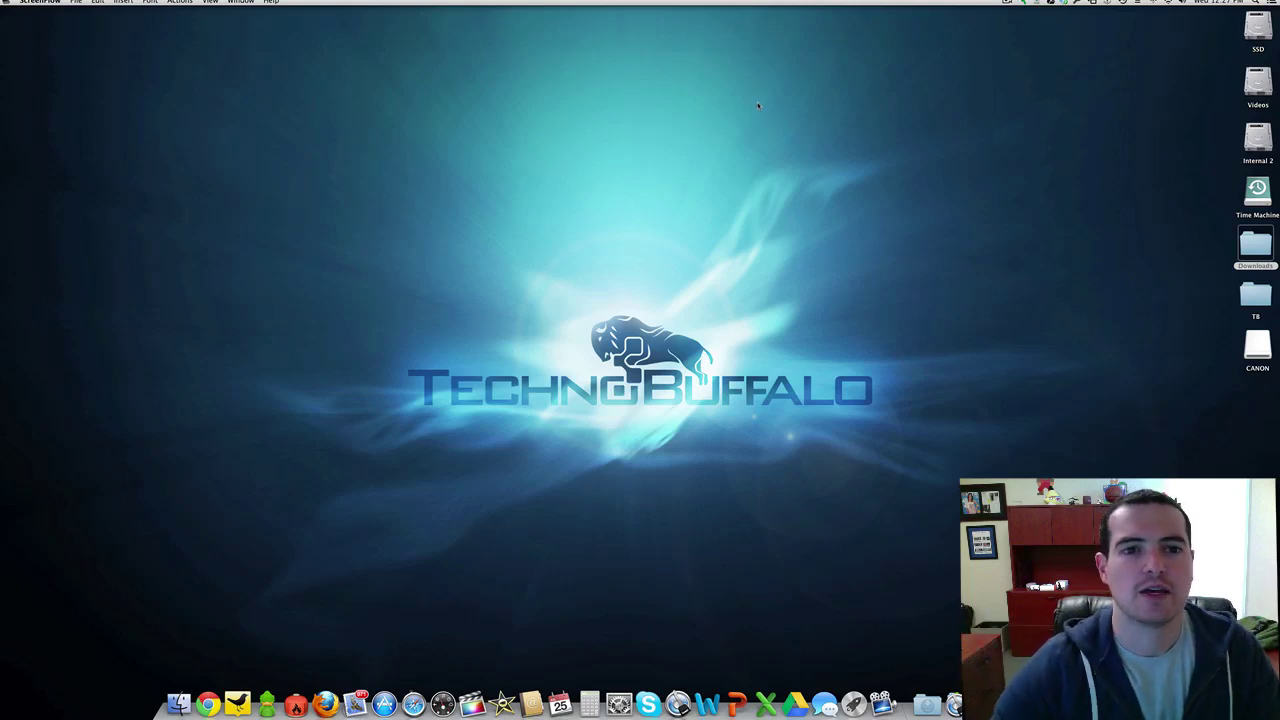
# View the OS X 10.8 details in About This Mac, then close the window
pyautogui.click(7, 3)
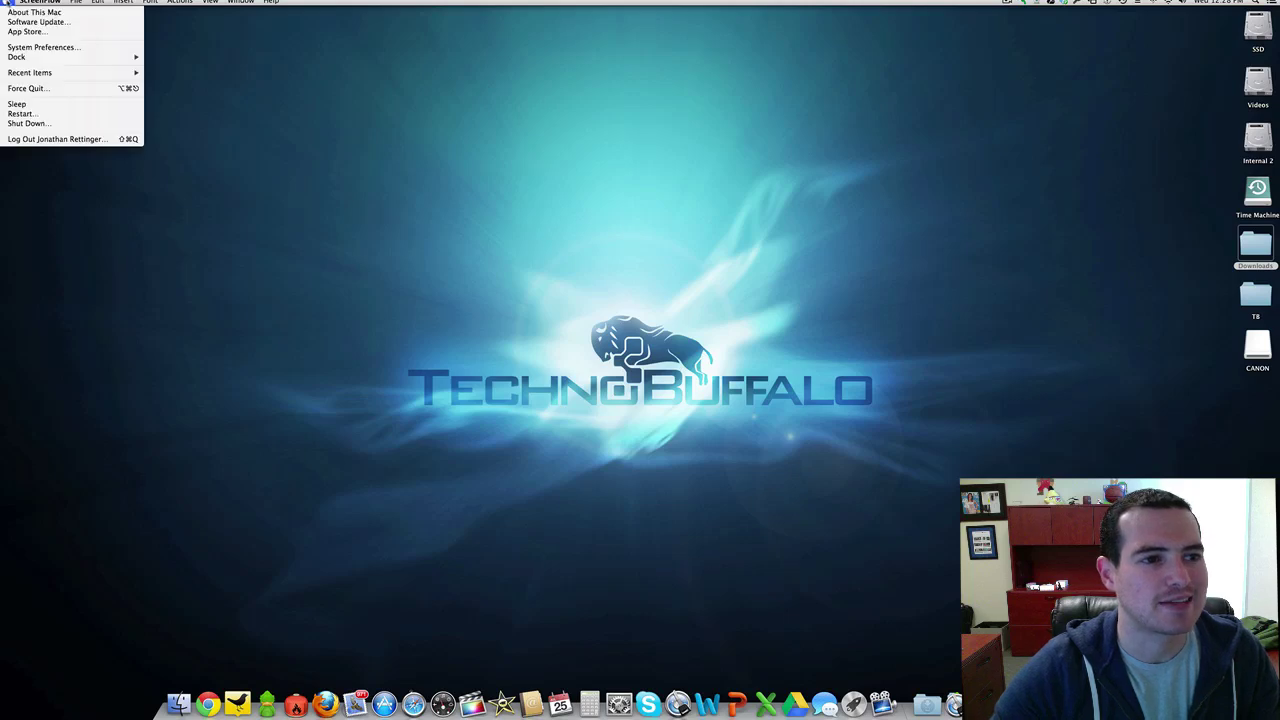
pyautogui.click(30, 12)
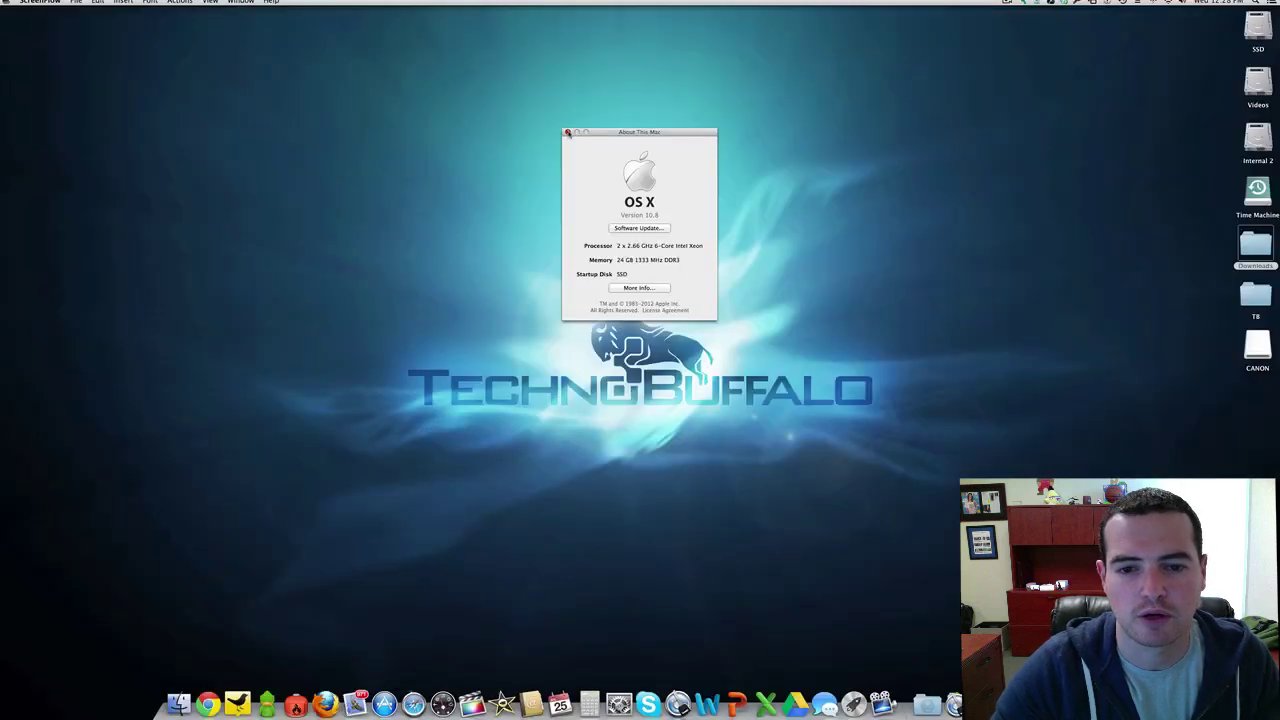
pyautogui.click(567, 133)
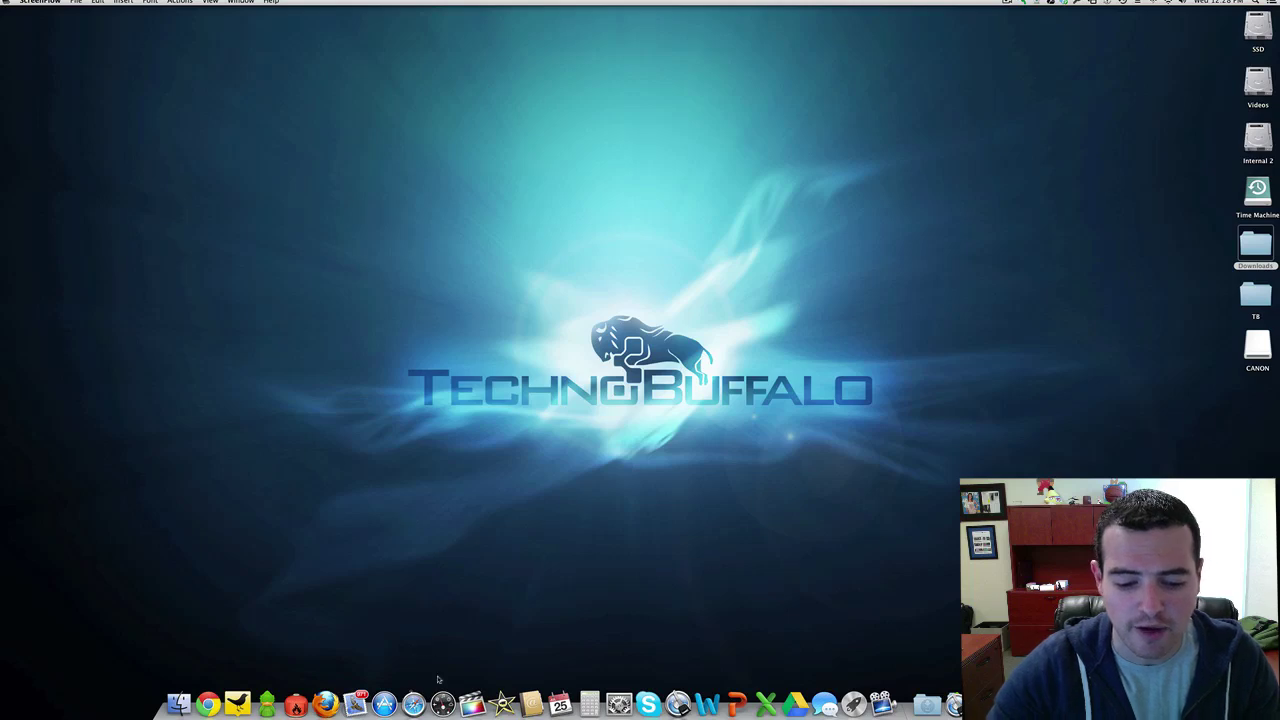
pyautogui.moveTo(437, 672)
pyautogui.mouseDown()
pyautogui.moveTo(440, 609)
pyautogui.moveTo(446, 660)
pyautogui.mouseUp()
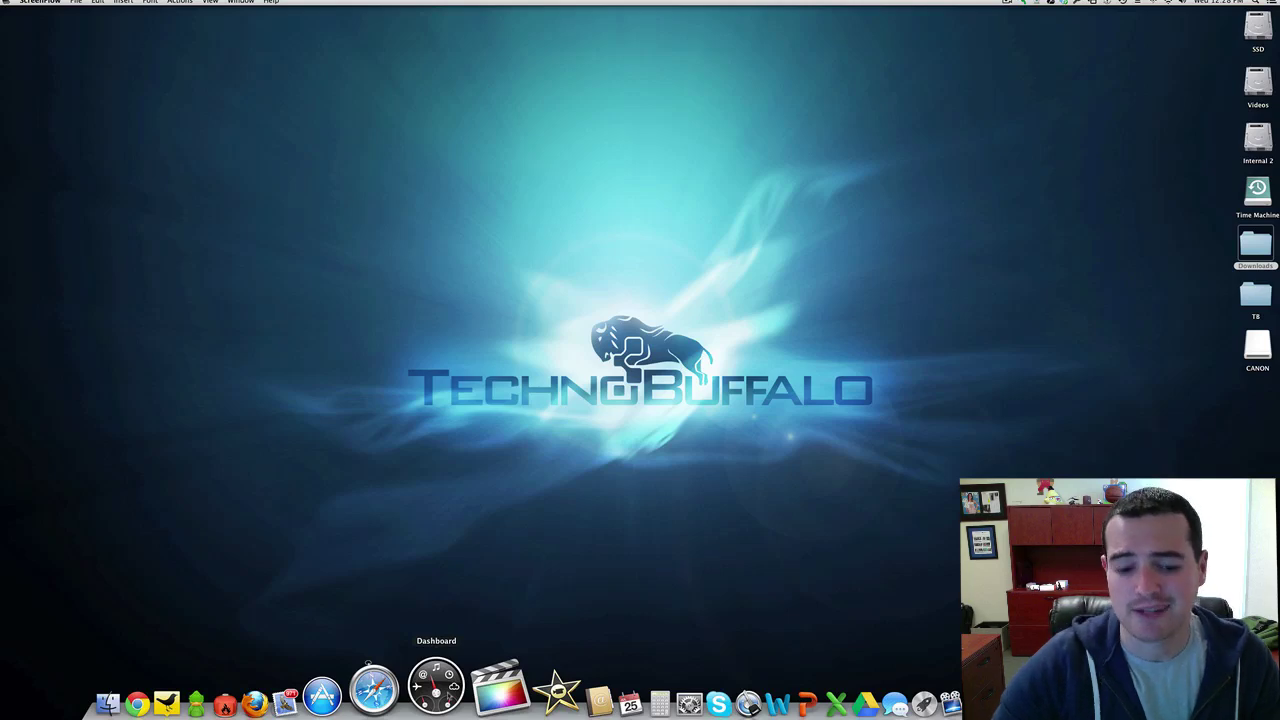
pyautogui.moveTo(436, 685); pyautogui.dragTo(447, 595)
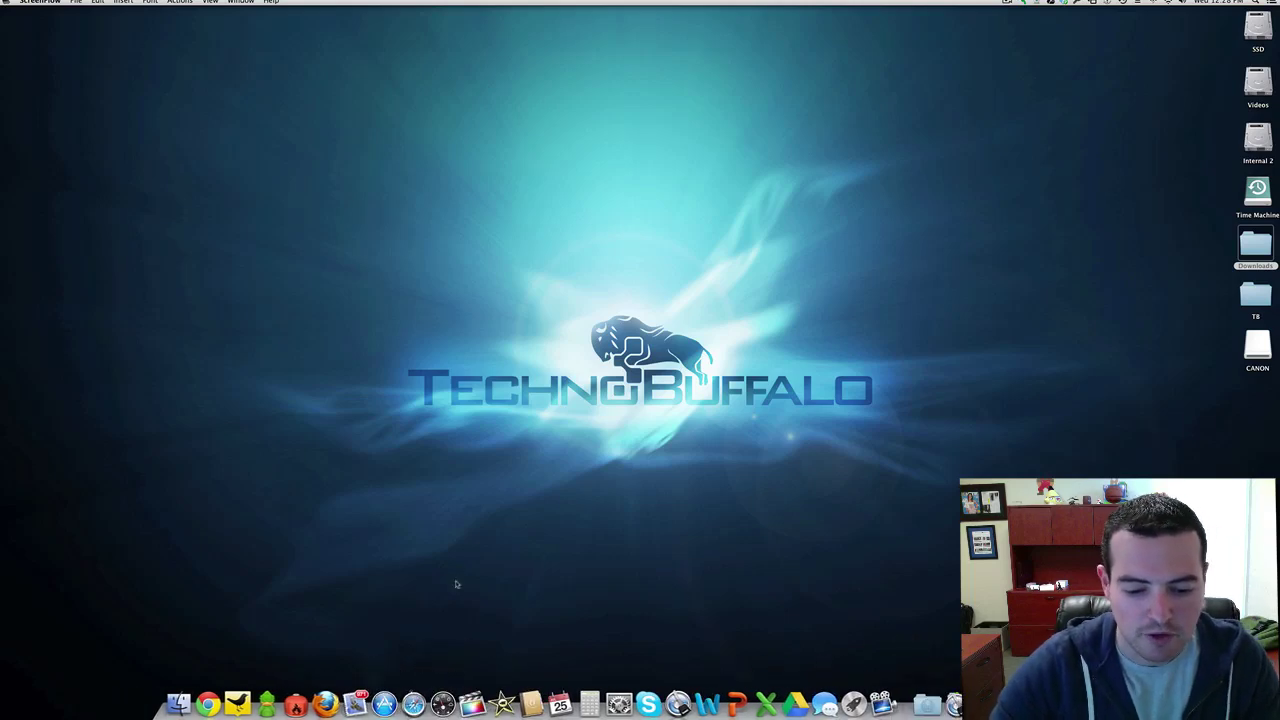
pyautogui.rightClick(436, 685)
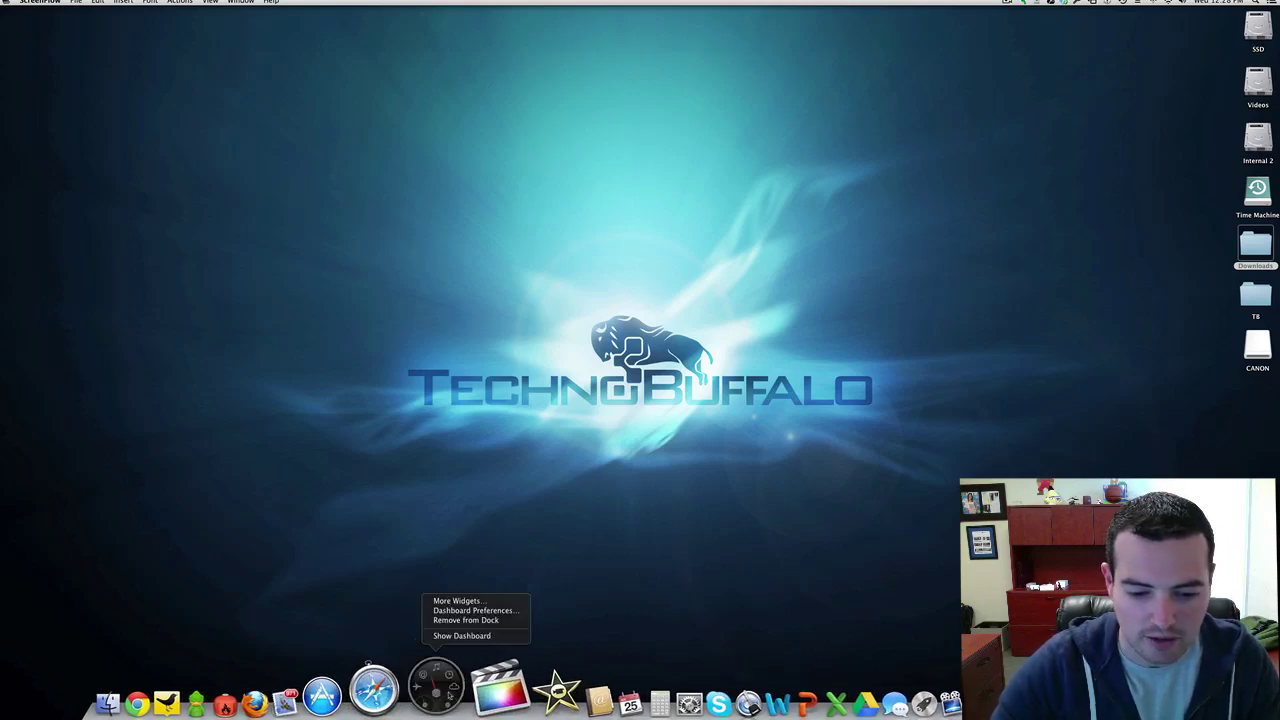
pyautogui.click(392, 579)
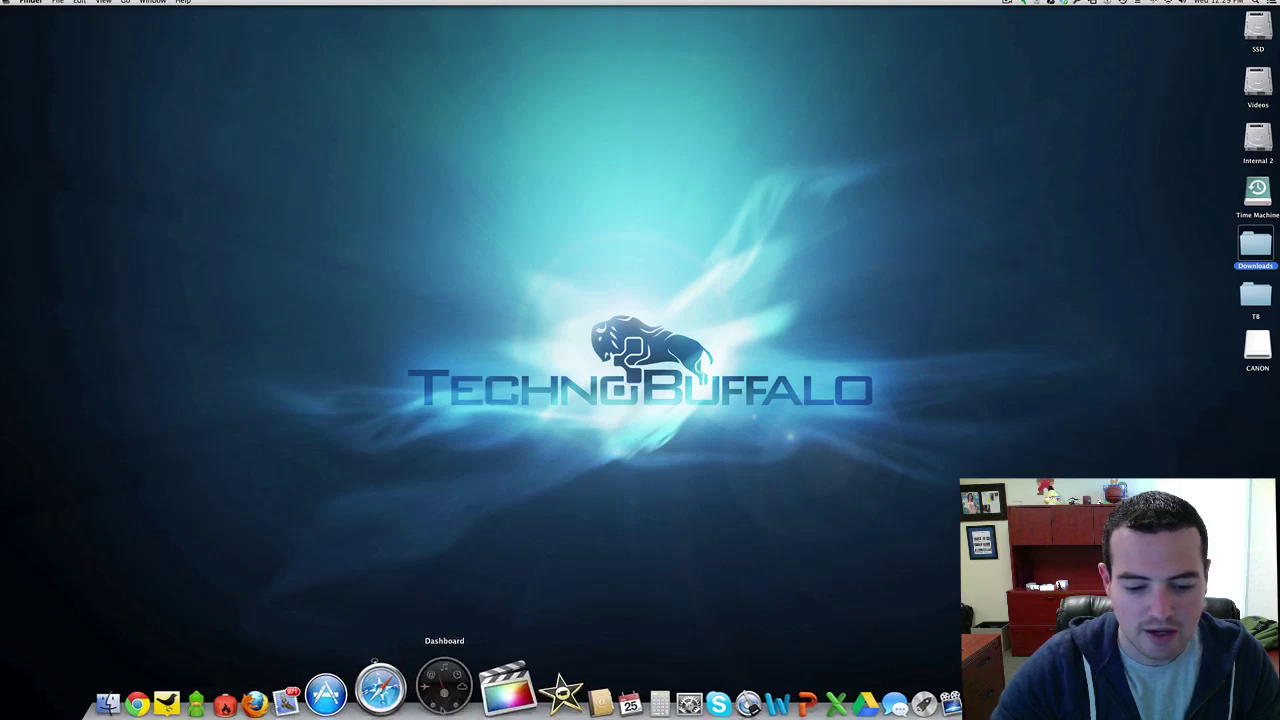
pyautogui.rightClick(444, 684)
pyautogui.click(413, 601)
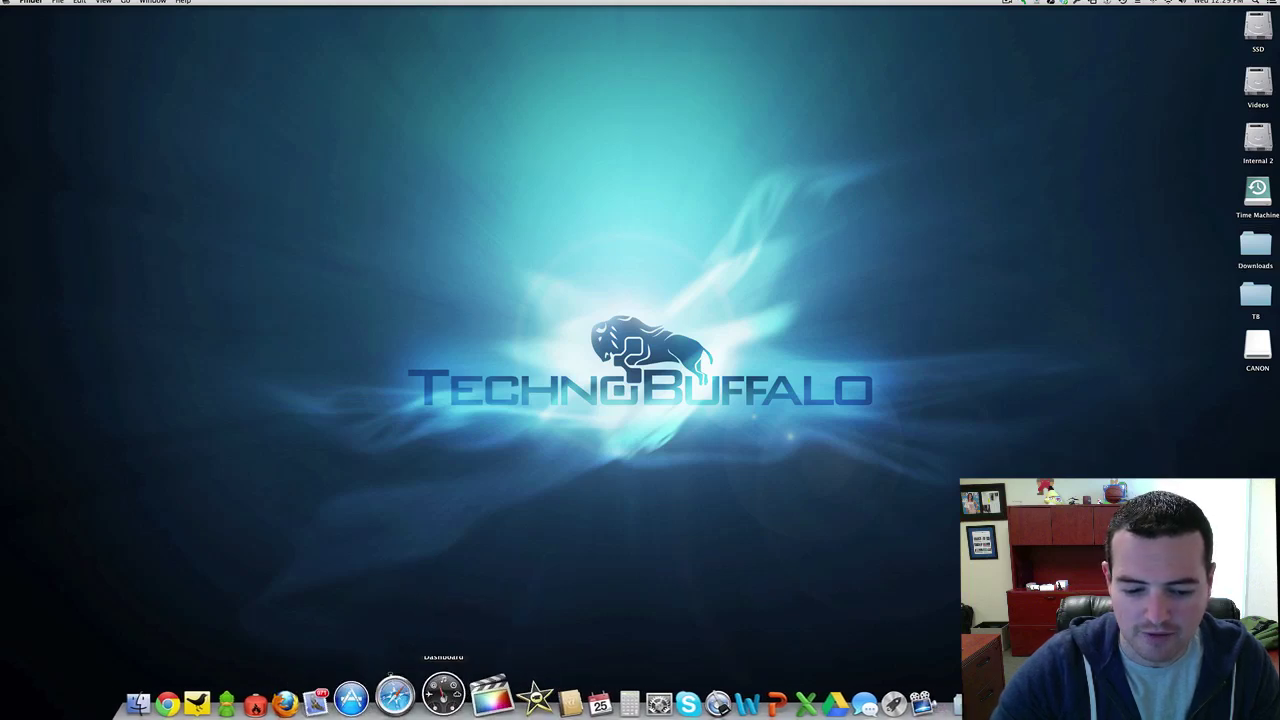
pyautogui.moveTo(443, 686); pyautogui.dragTo(445, 535)
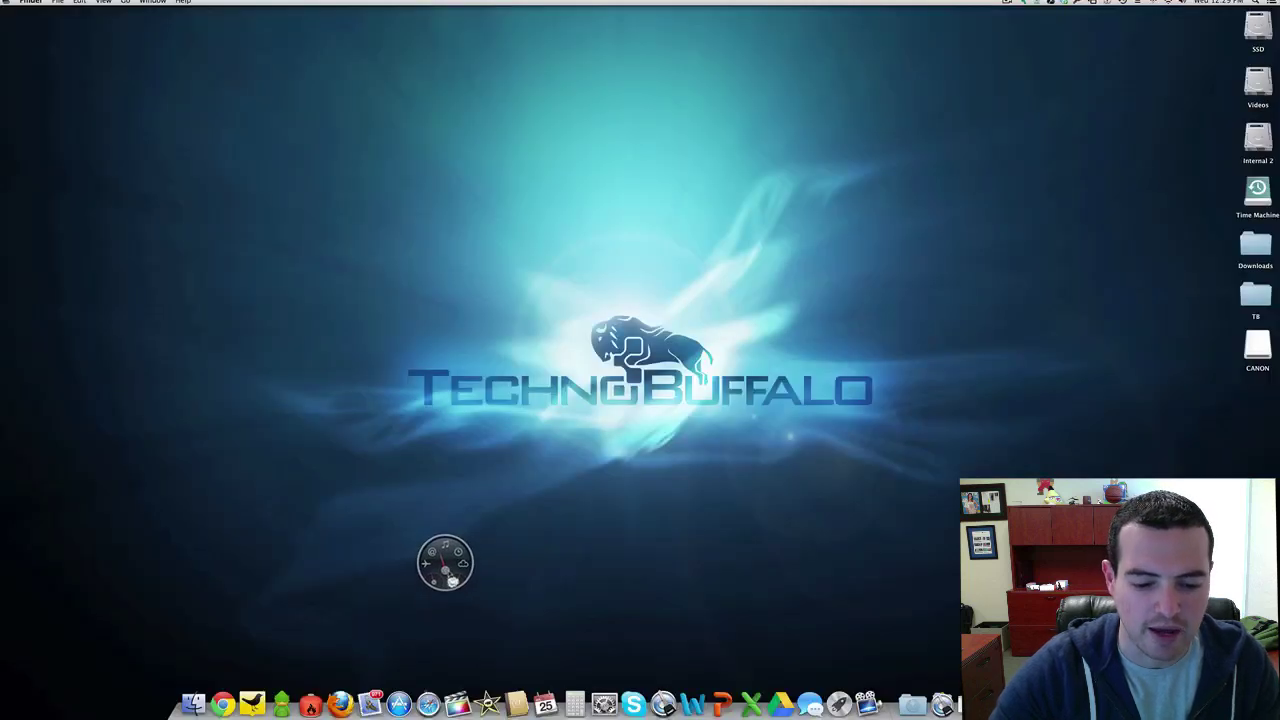
pyautogui.moveTo(448, 578); pyautogui.dragTo(441, 700)
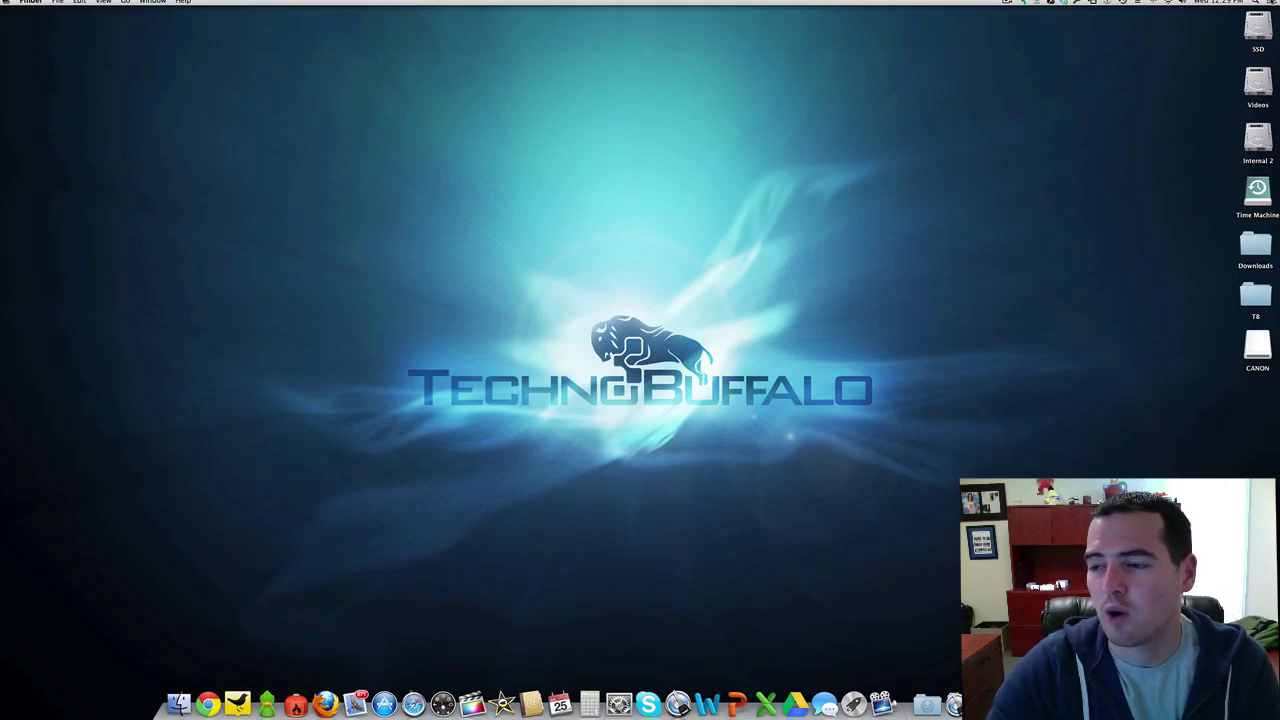
pyautogui.click(1268, 2)
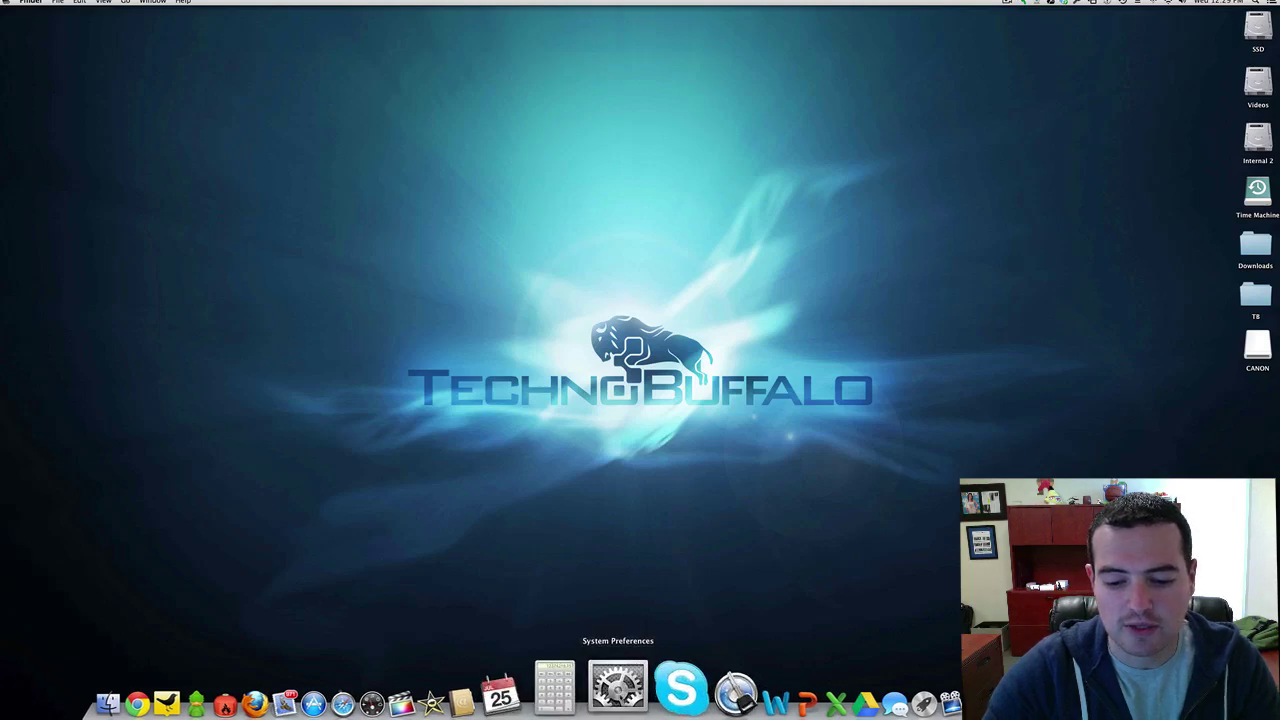
pyautogui.click(618, 690)
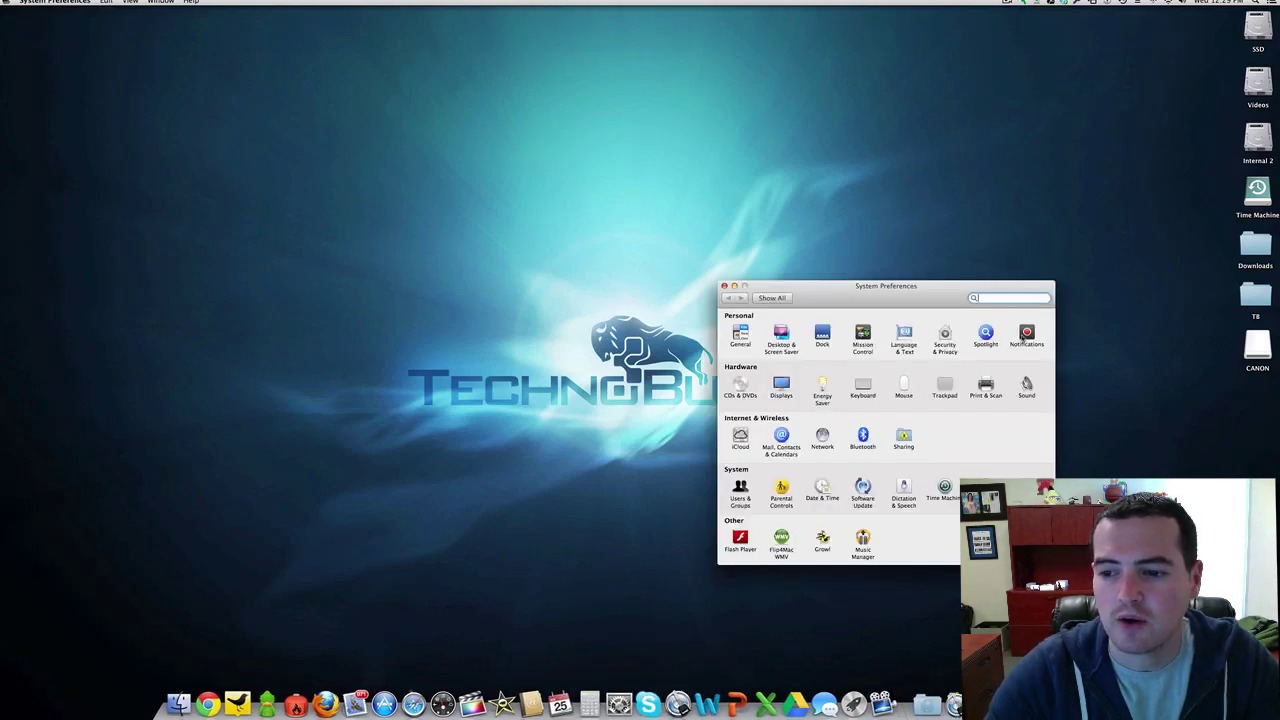
pyautogui.click(1029, 334)
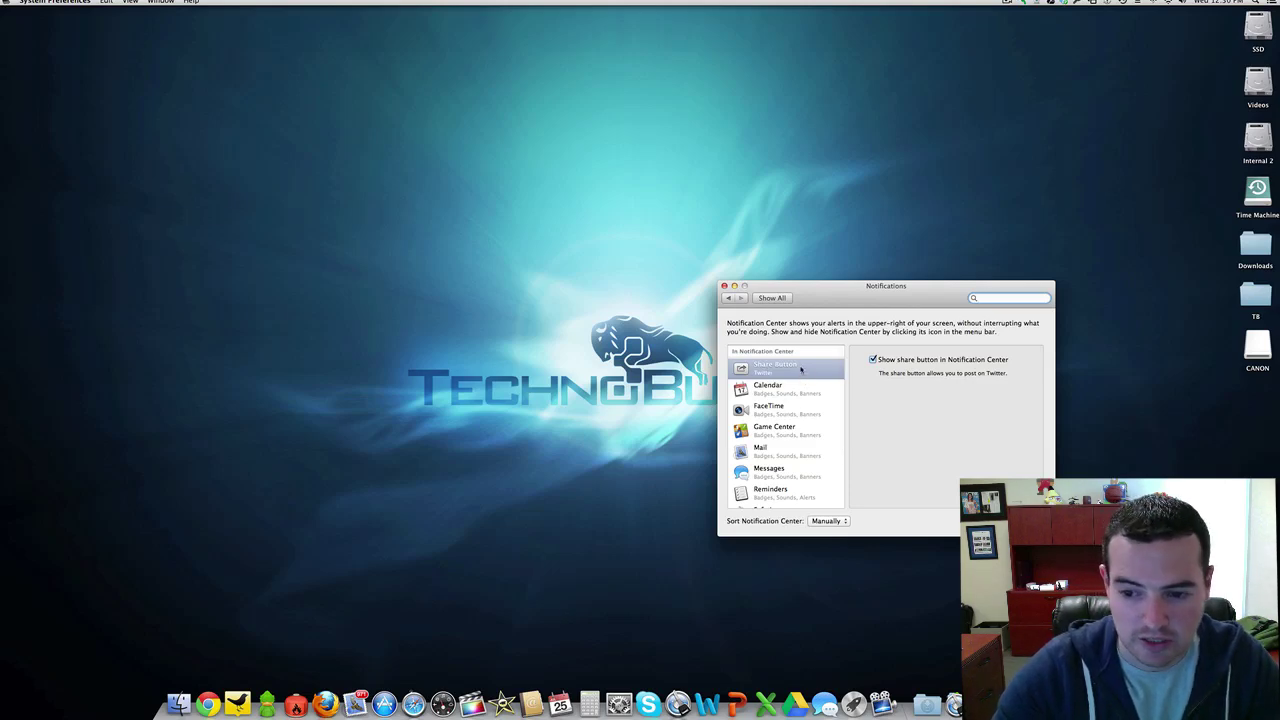
pyautogui.scroll(-1, 801, 392)
pyautogui.scroll(-3, 801, 392)
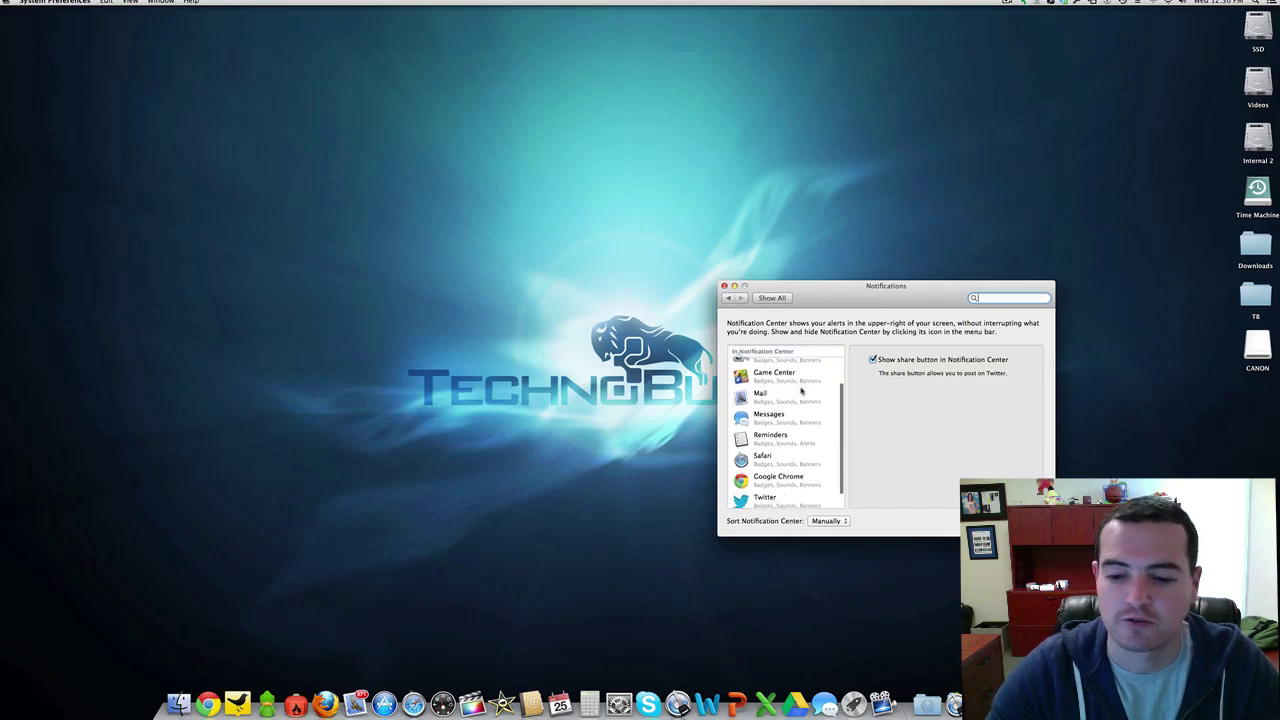
pyautogui.scroll(5, 801, 392)
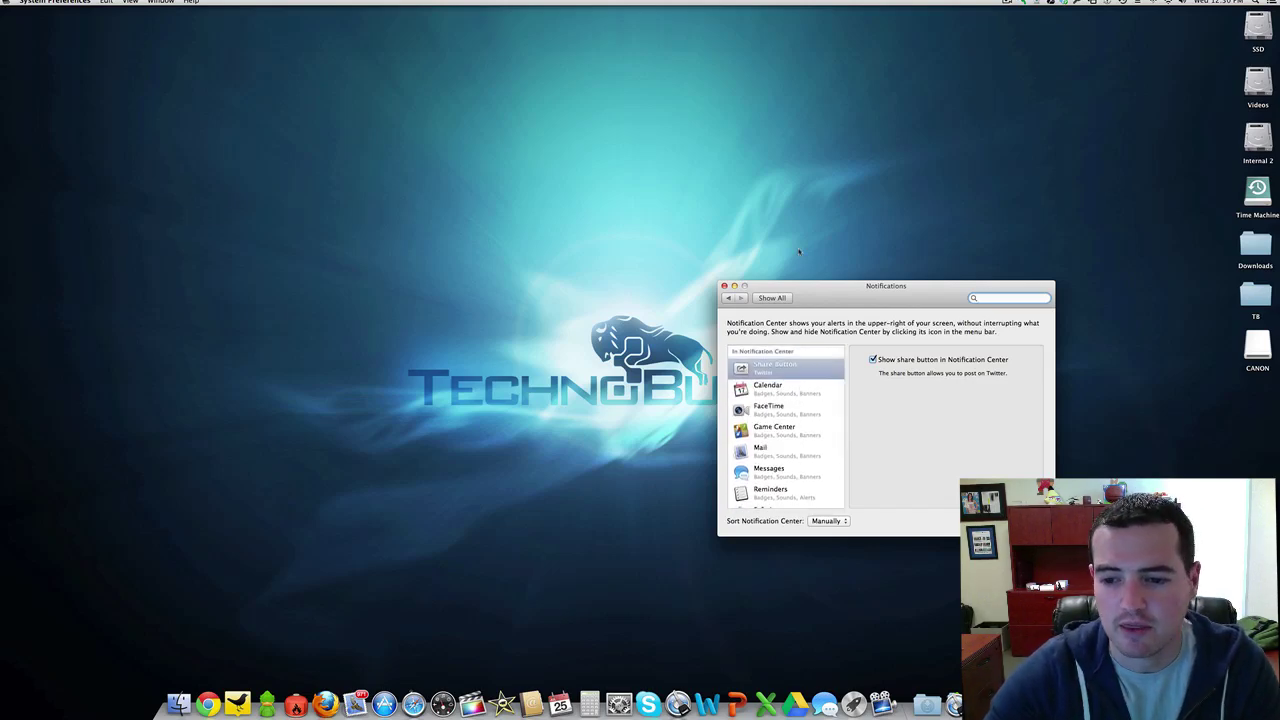
pyautogui.click(790, 387)
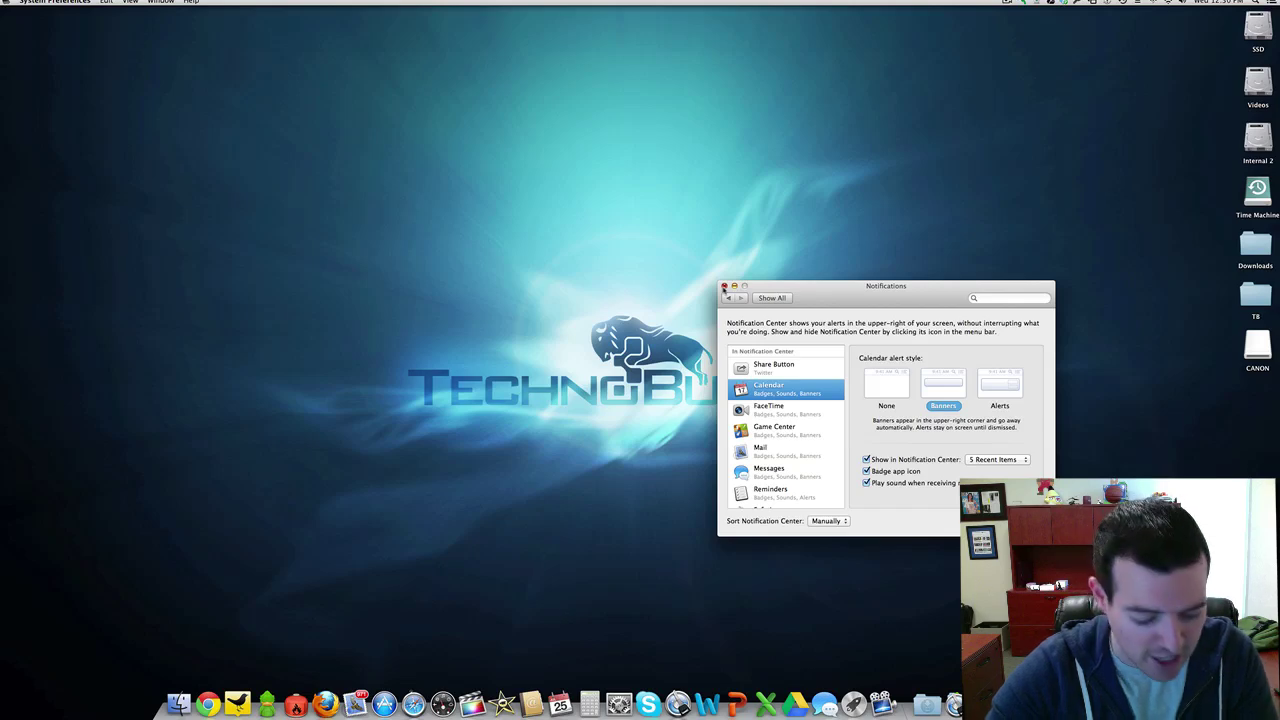
pyautogui.click(724, 287)
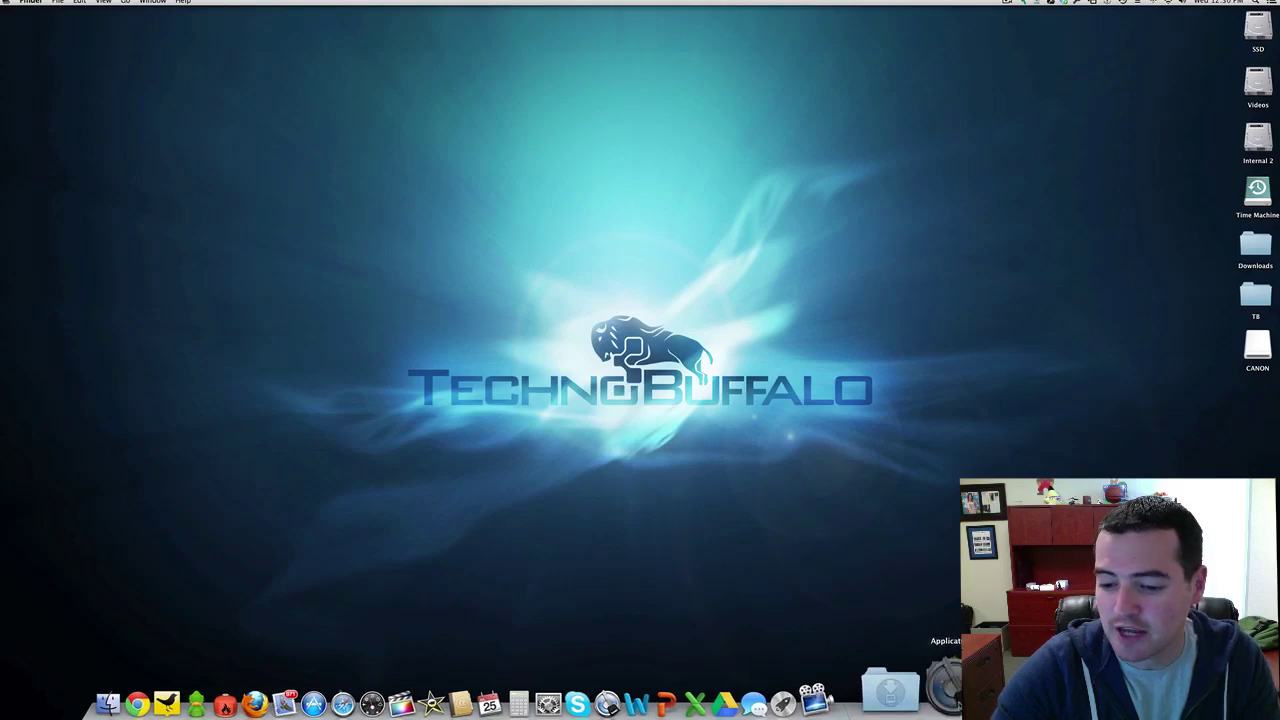
# Open Notes, erase the previously dictated line, and turn on voice dictation in the empty note
pyautogui.click(943, 688)
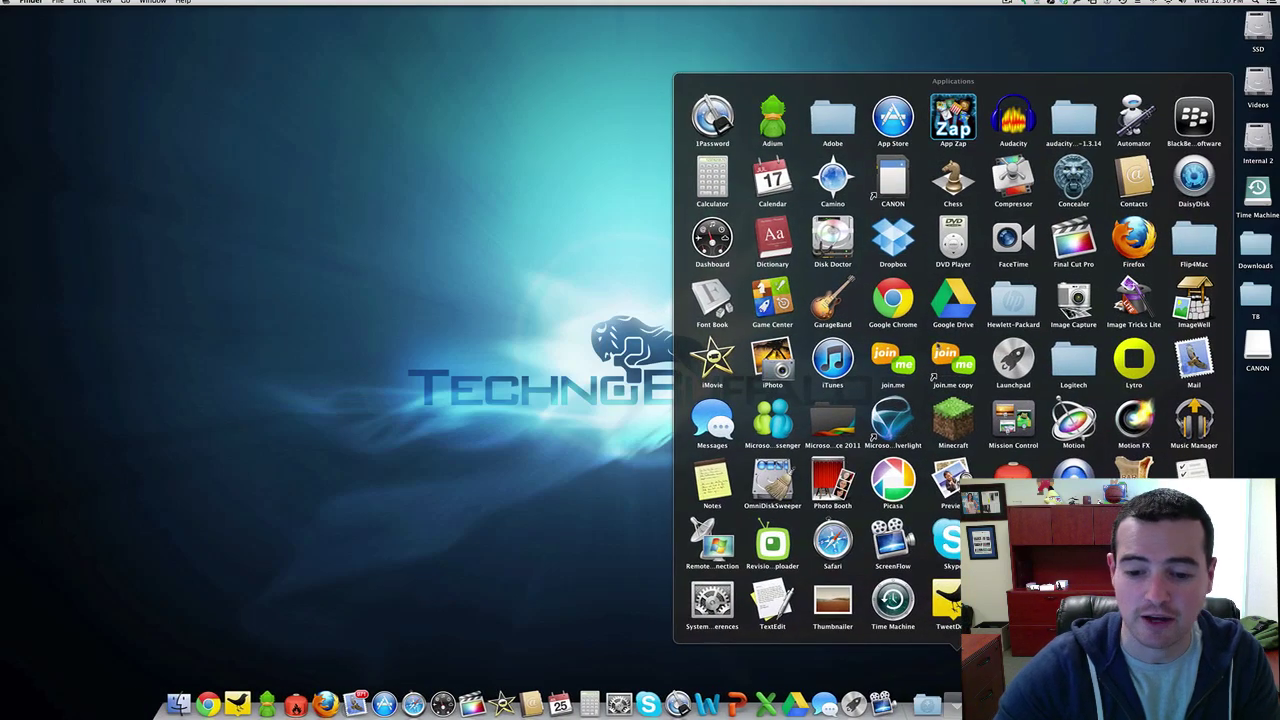
pyautogui.click(712, 480)
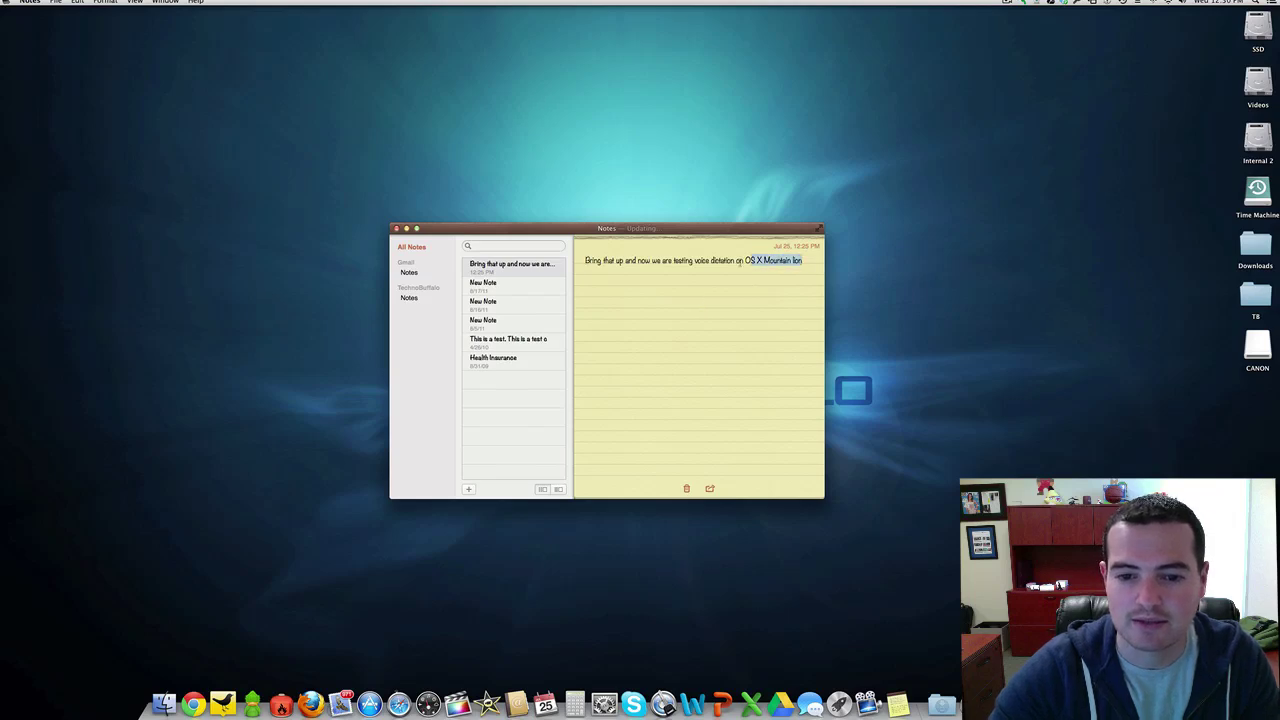
pyautogui.doubleClick(806, 260)
pyautogui.moveTo(808, 257); pyautogui.dragTo(582, 260)
pyautogui.press('BackSpace')
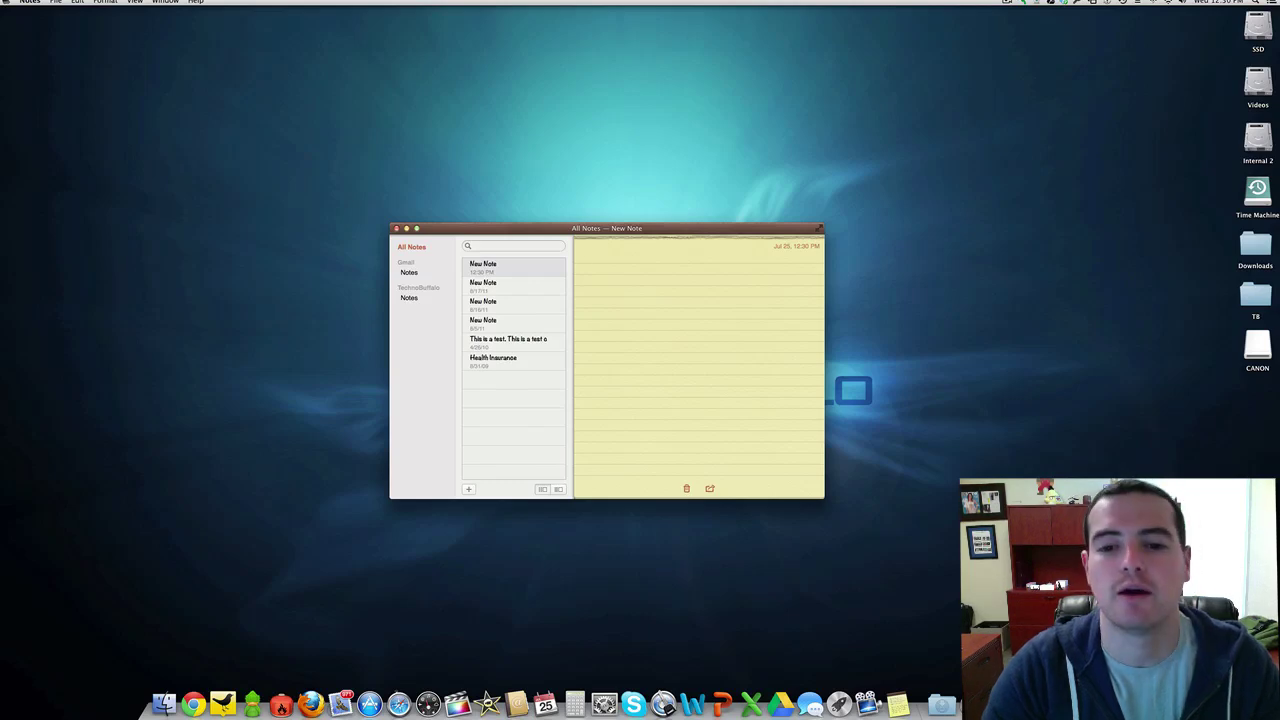
pyautogui.press('fn')
pyautogui.press('fn')
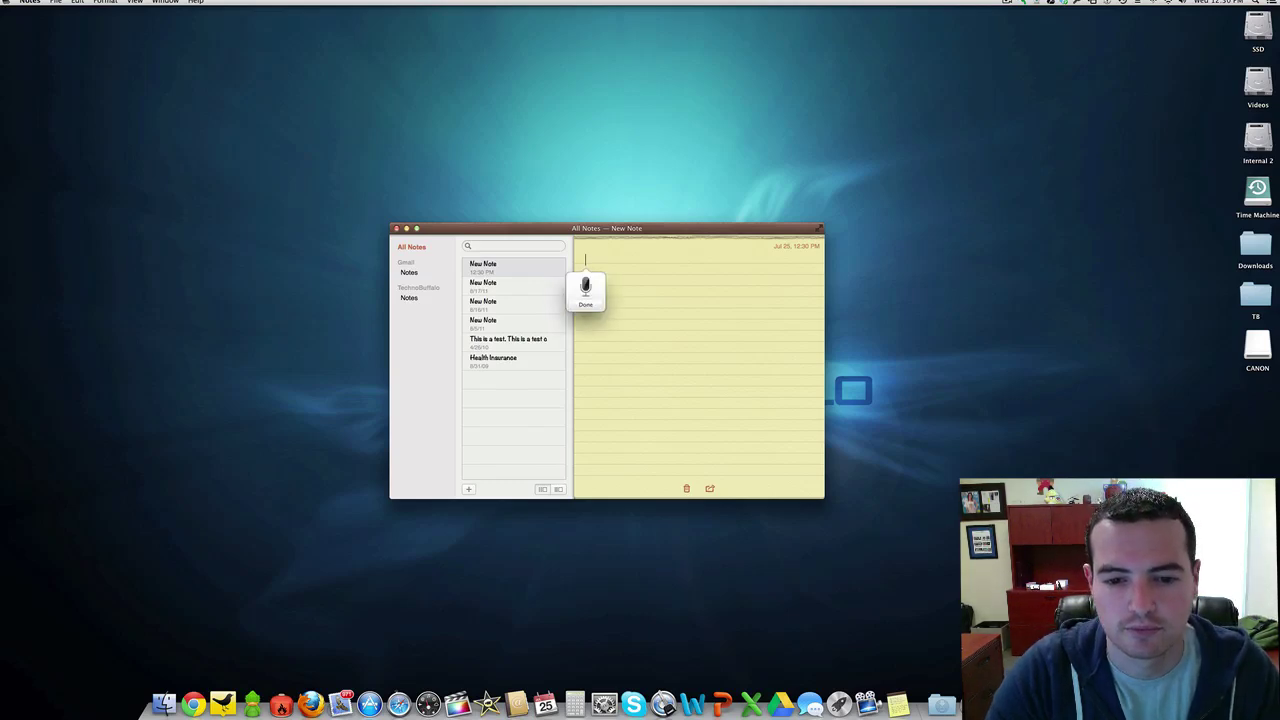
# Finish dictation so the note reads 'This is a test of voice dictation on OS X Mountain mine'
pyautogui.click(585, 304)
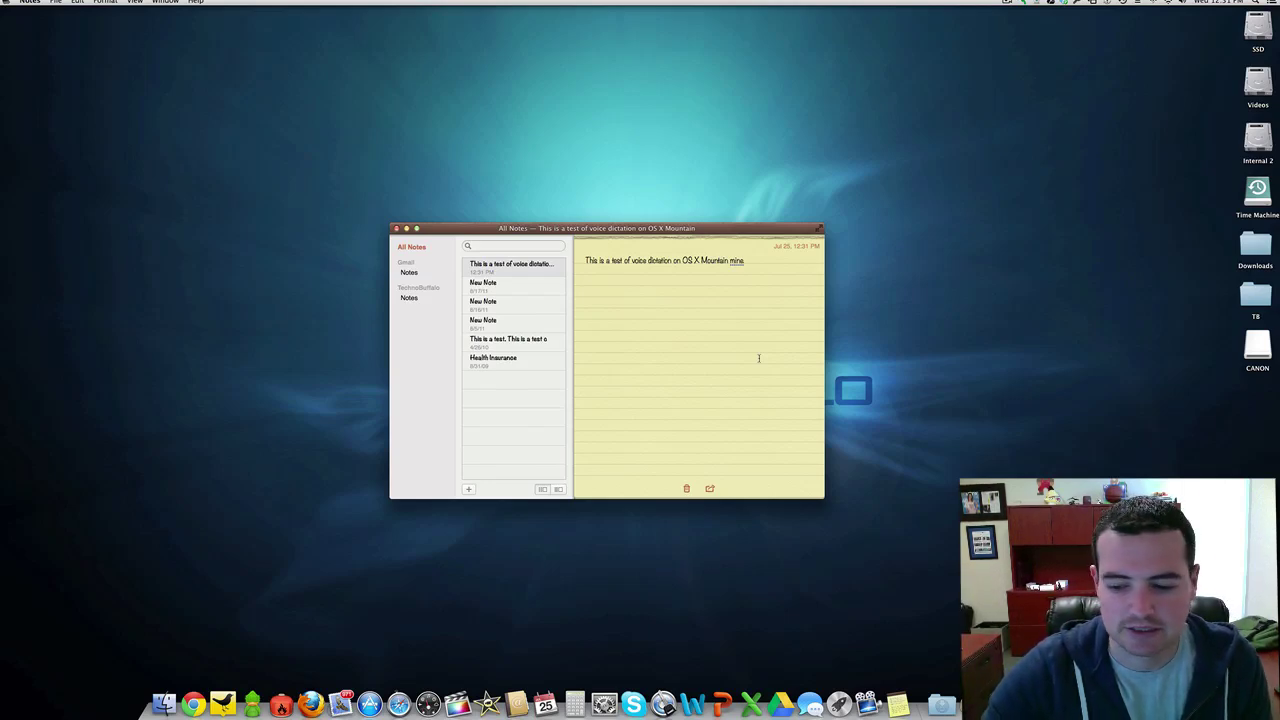
pyautogui.click(942, 705)
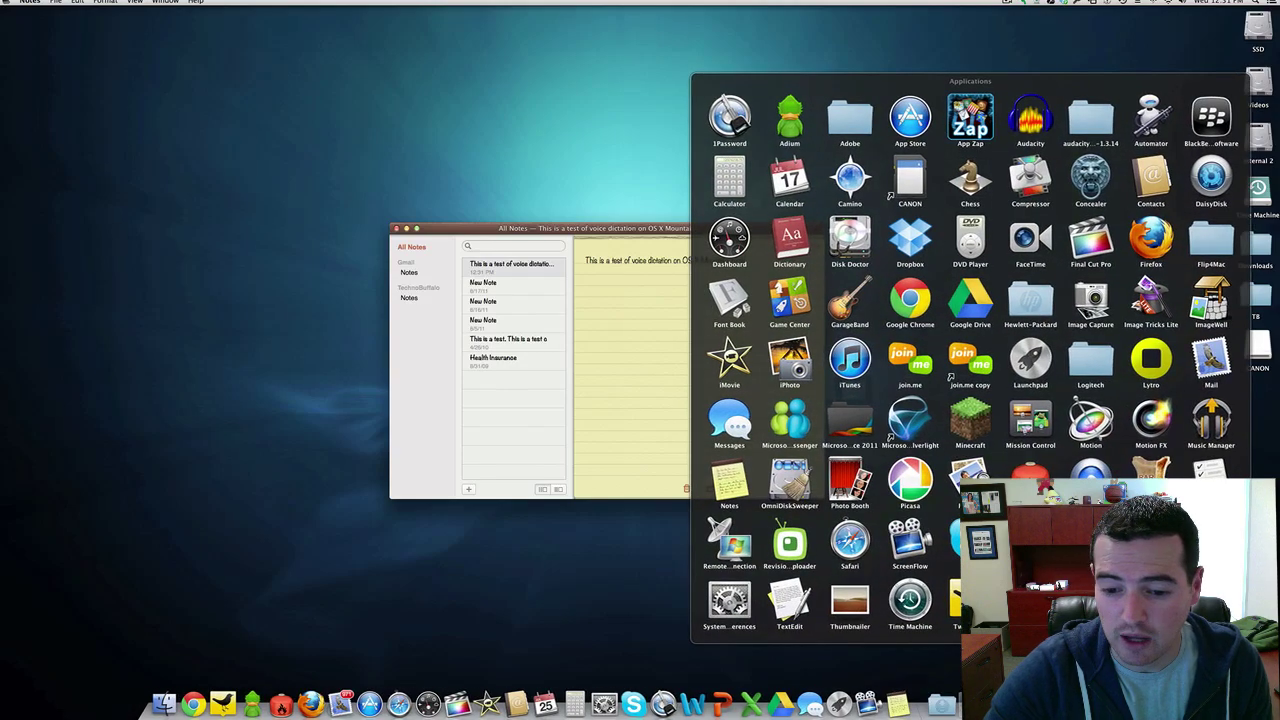
pyautogui.click(1211, 470)
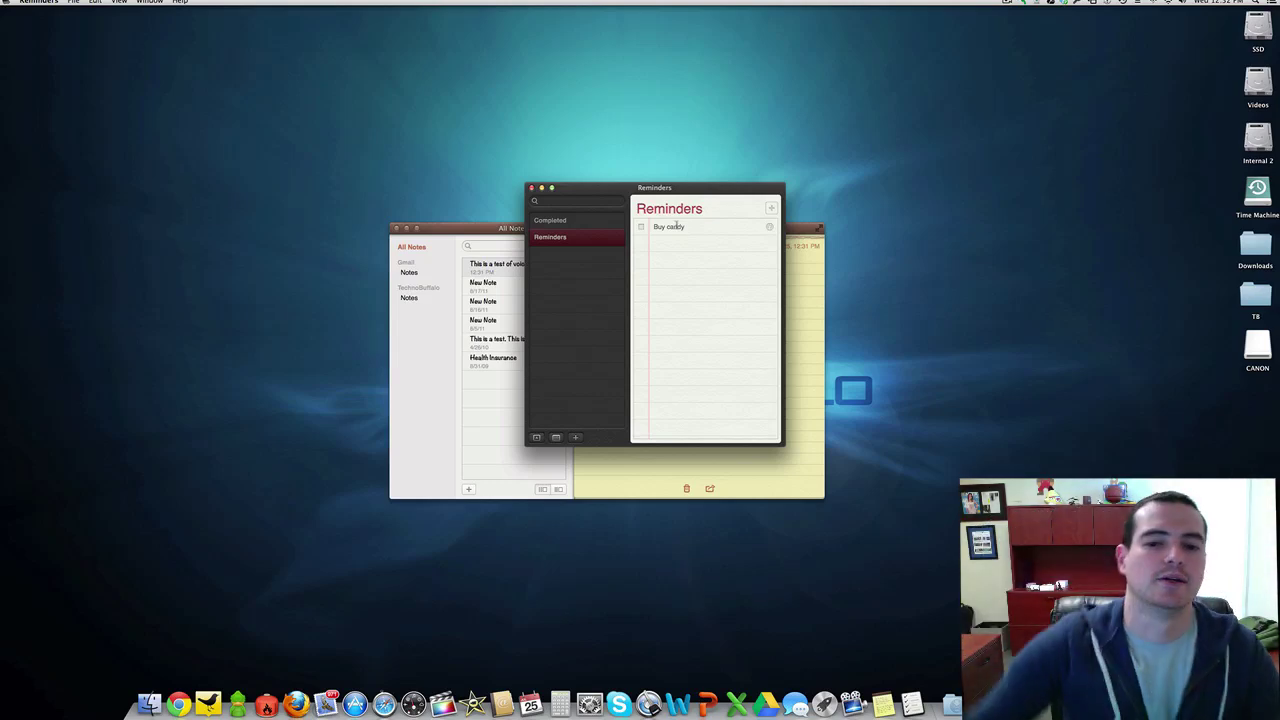
pyautogui.click(531, 188)
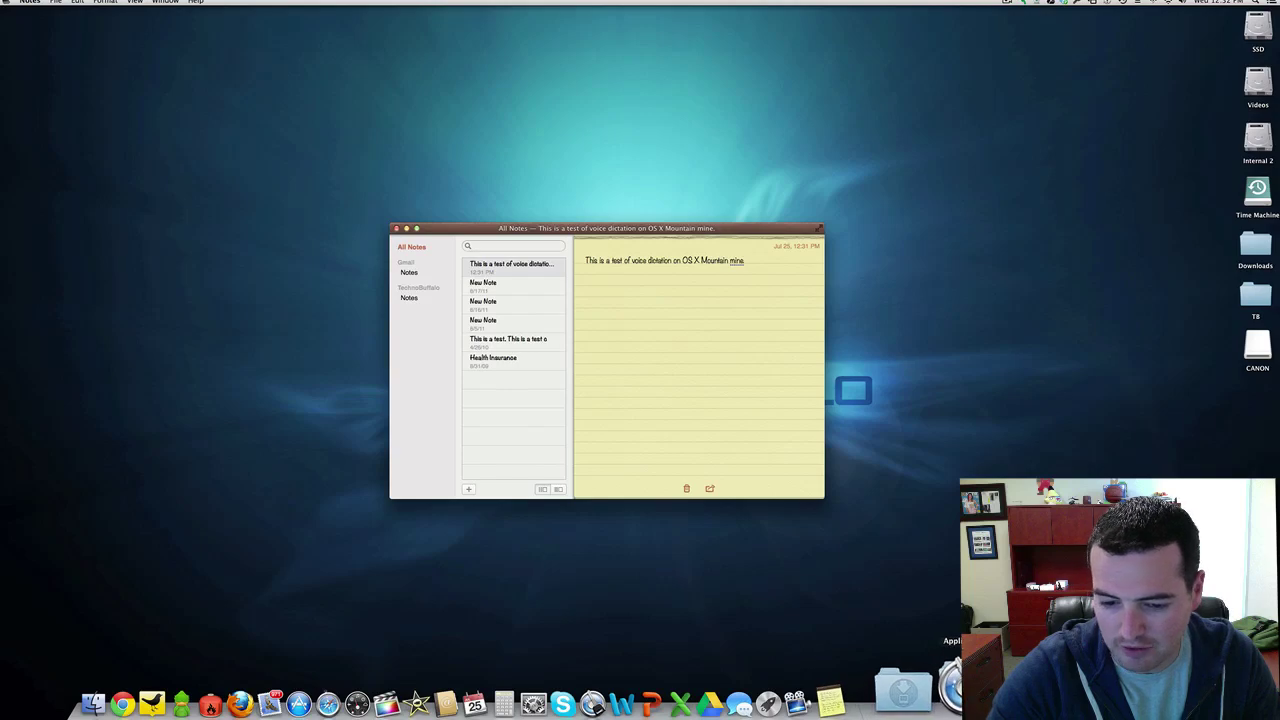
pyautogui.click(950, 690)
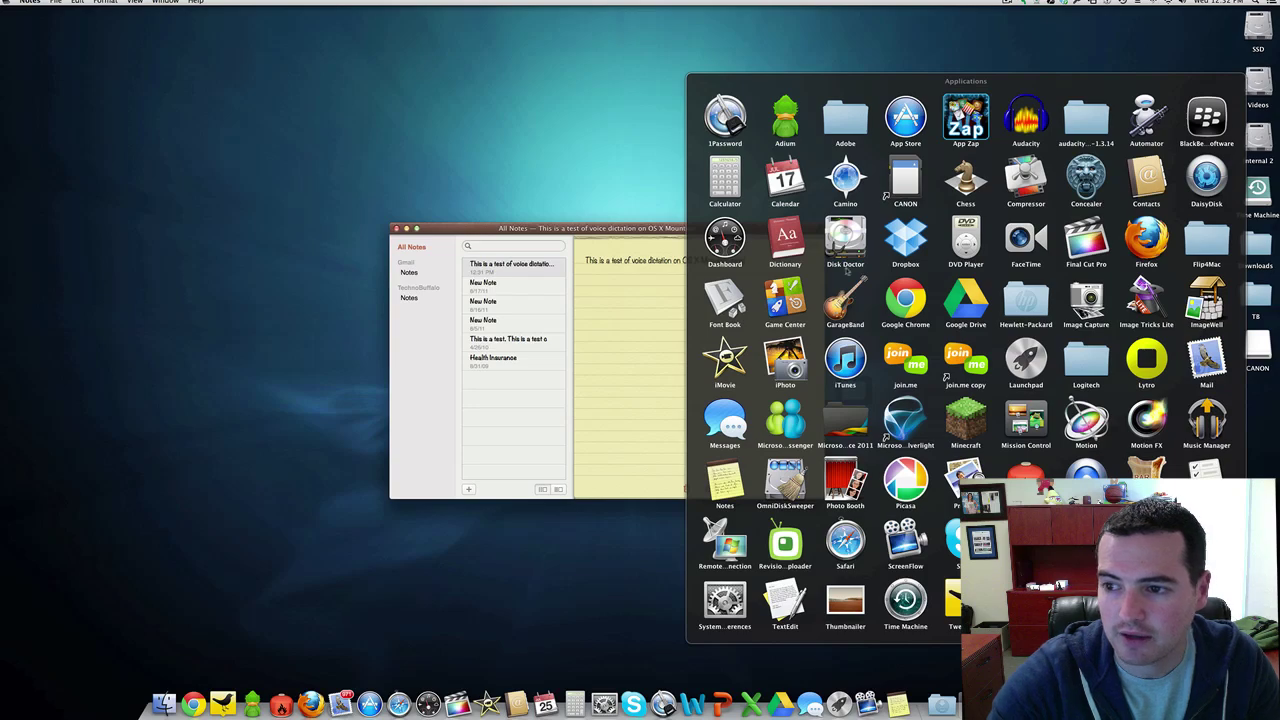
pyautogui.click(785, 297)
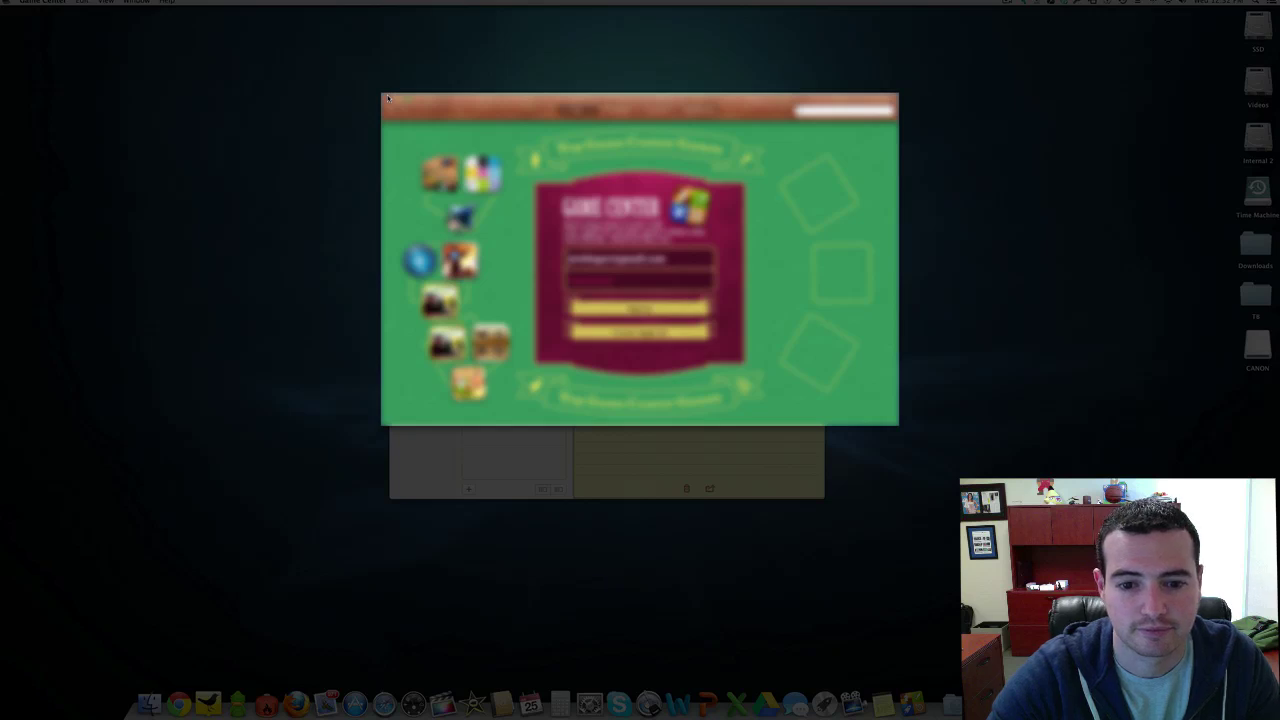
pyautogui.click(388, 98)
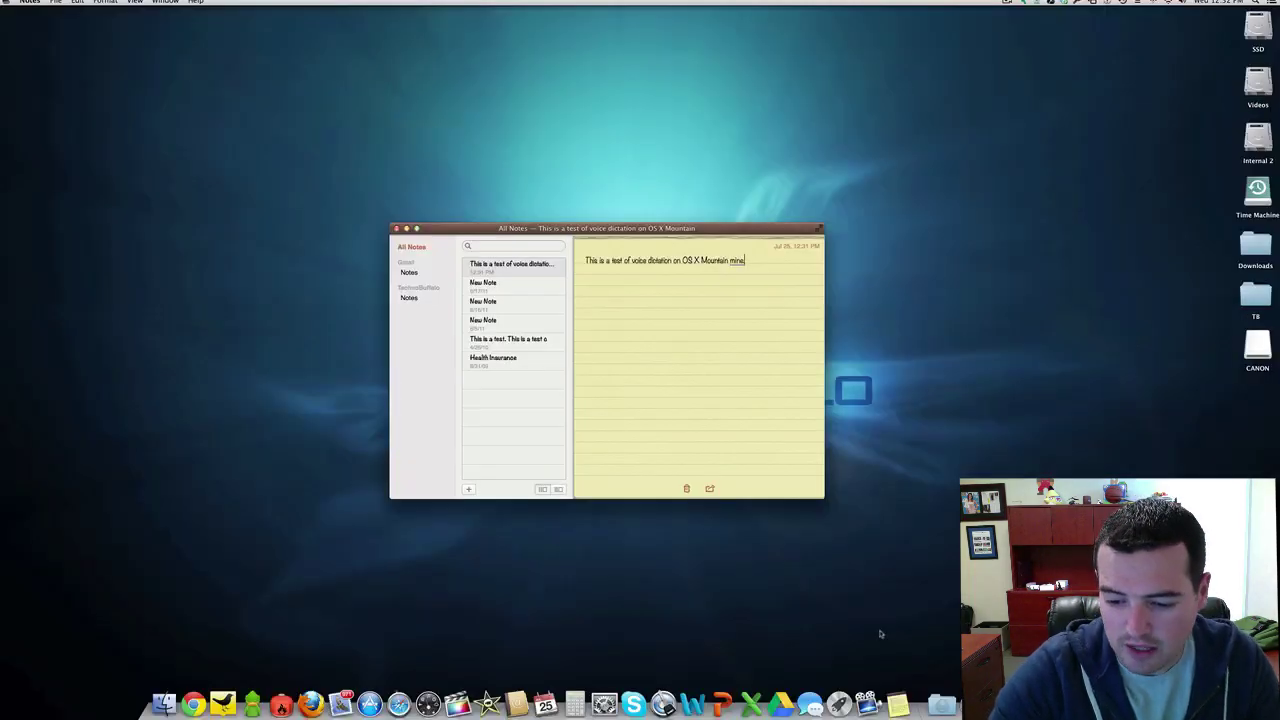
pyautogui.click(610, 688)
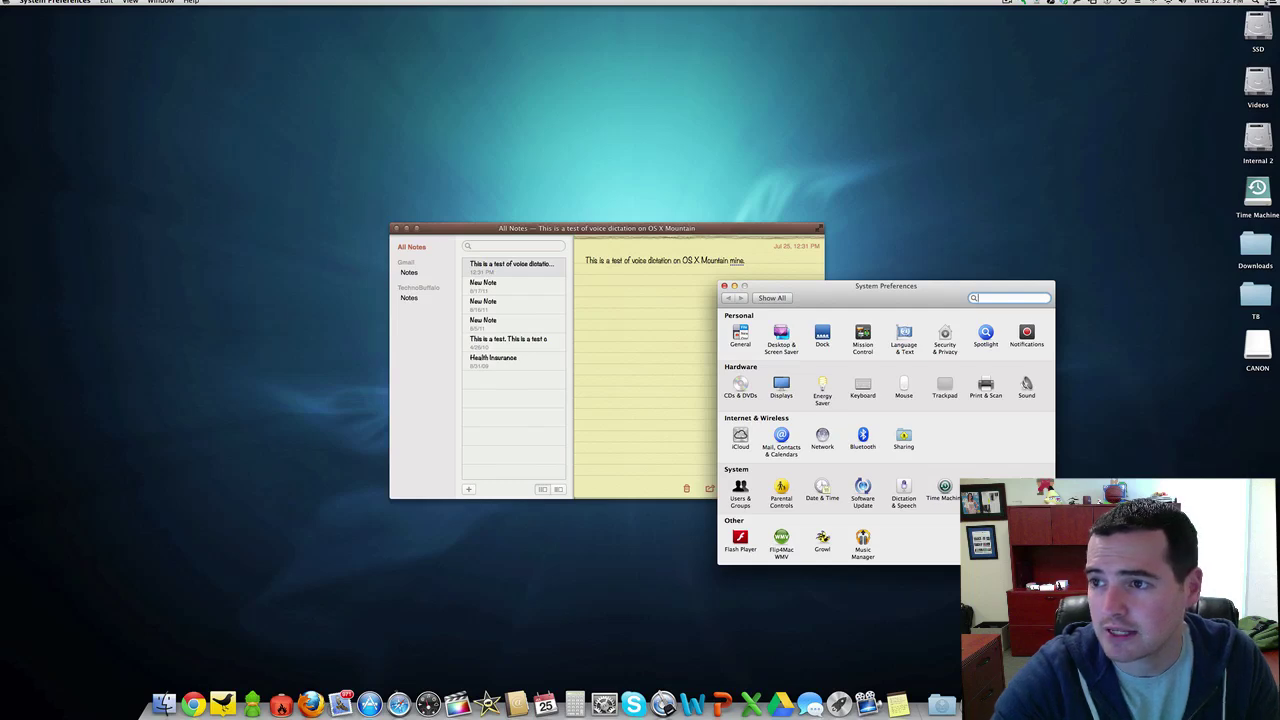
pyautogui.click(1270, 3)
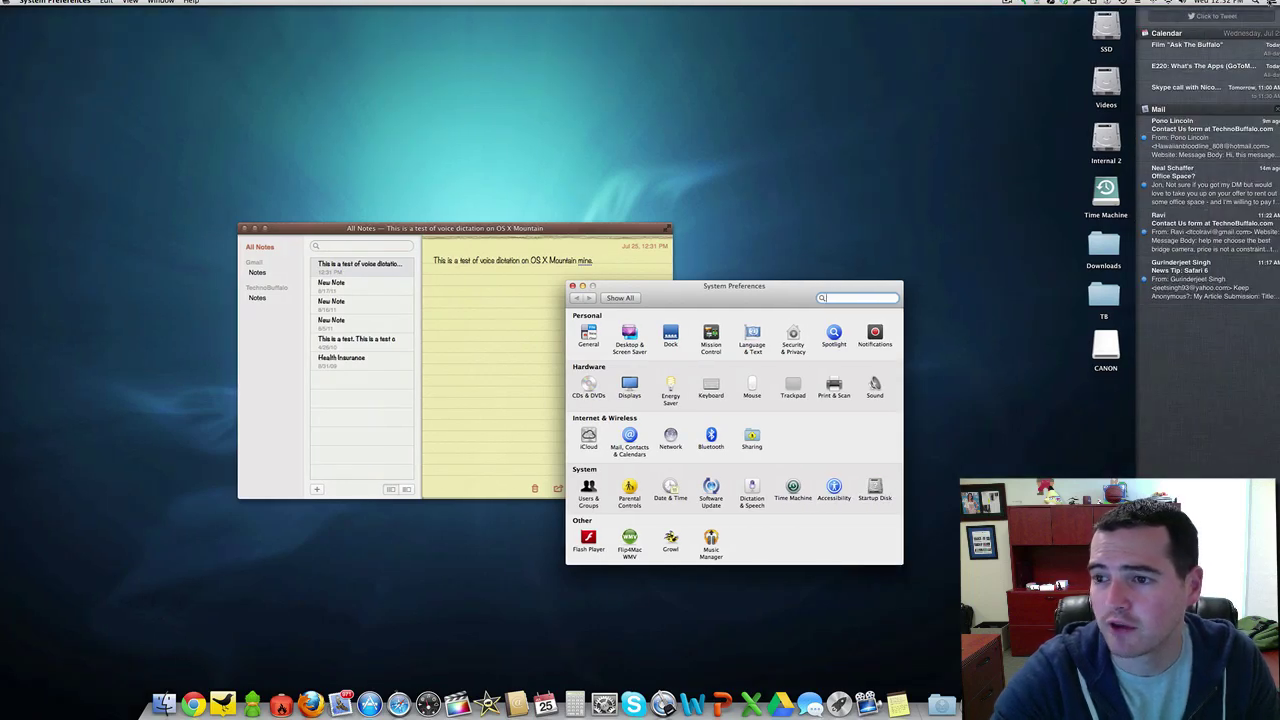
pyautogui.click(1270, 3)
pyautogui.click(724, 286)
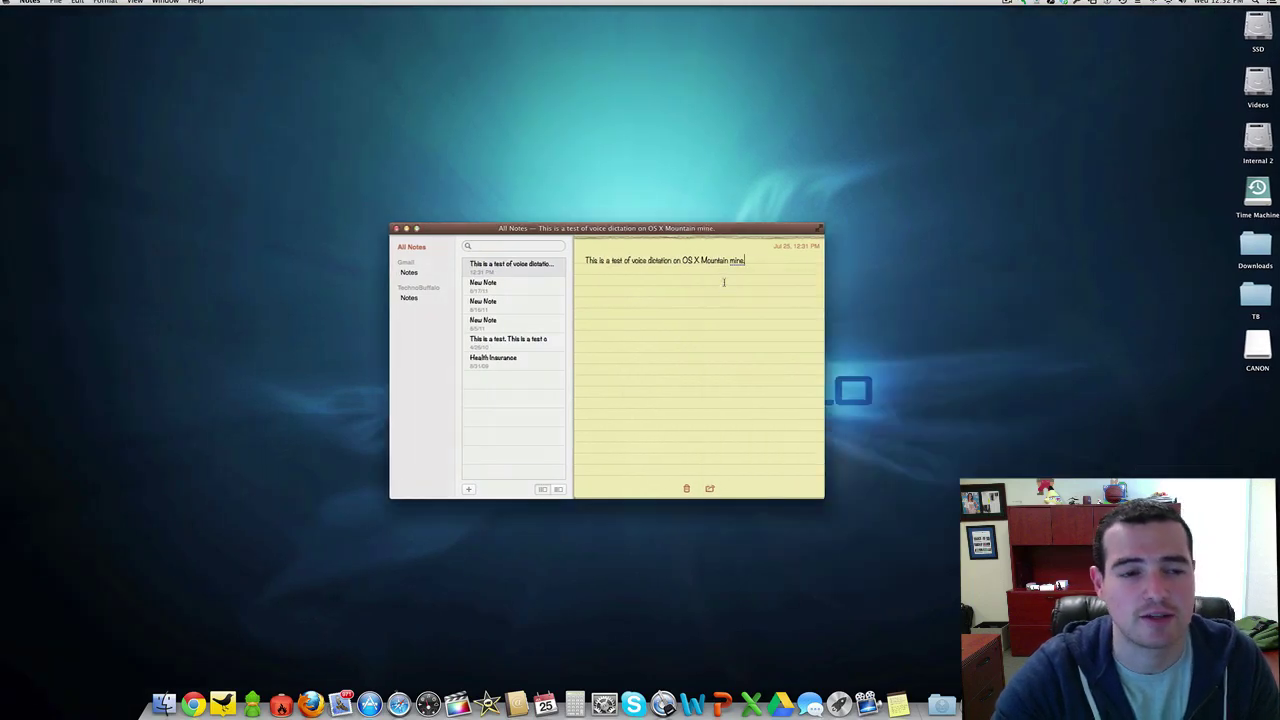